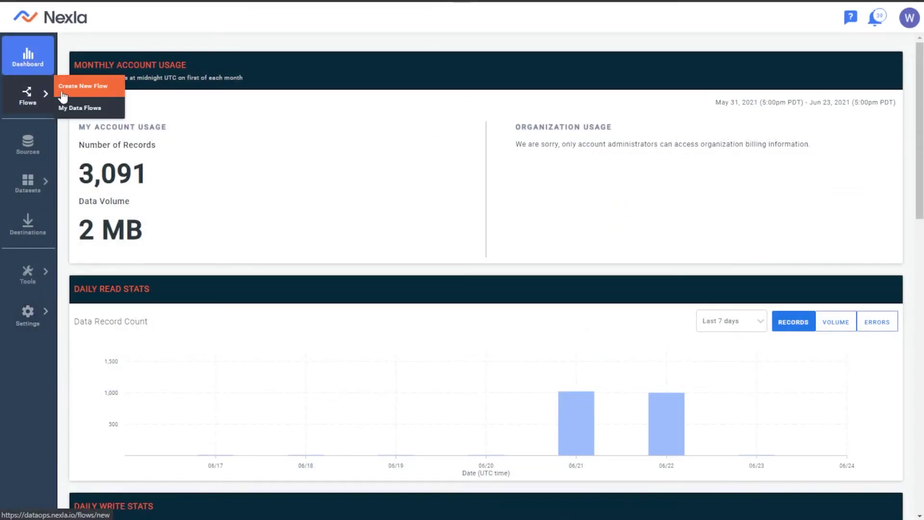
Step: Start a new flow with an Amazon S3 source and move on to its authentication
left_click(106, 88)
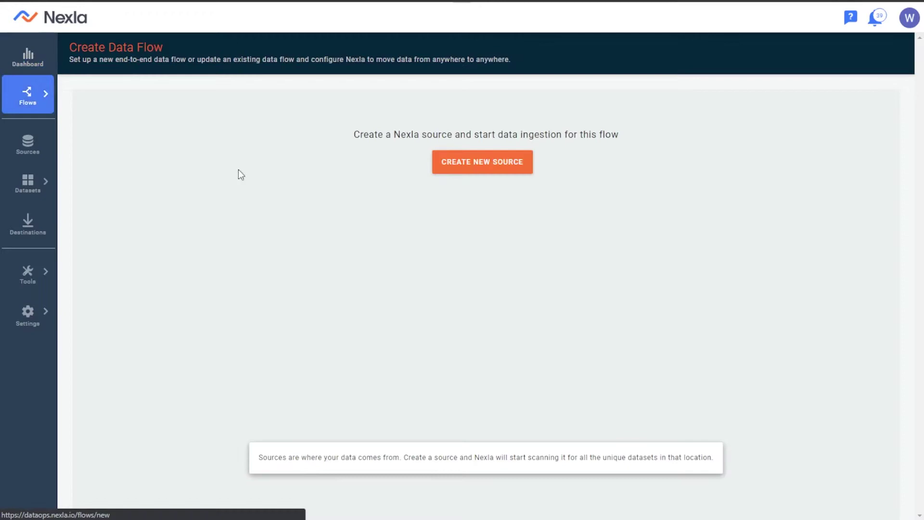
left_click(438, 168)
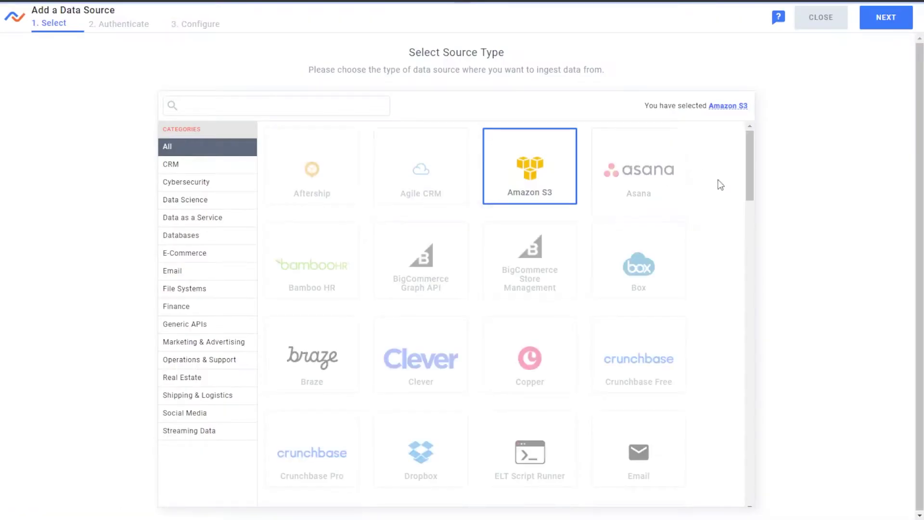
scroll(614, 208, "down", 1)
scroll(528, 206, "down", 1)
scroll(527, 206, "down", 1)
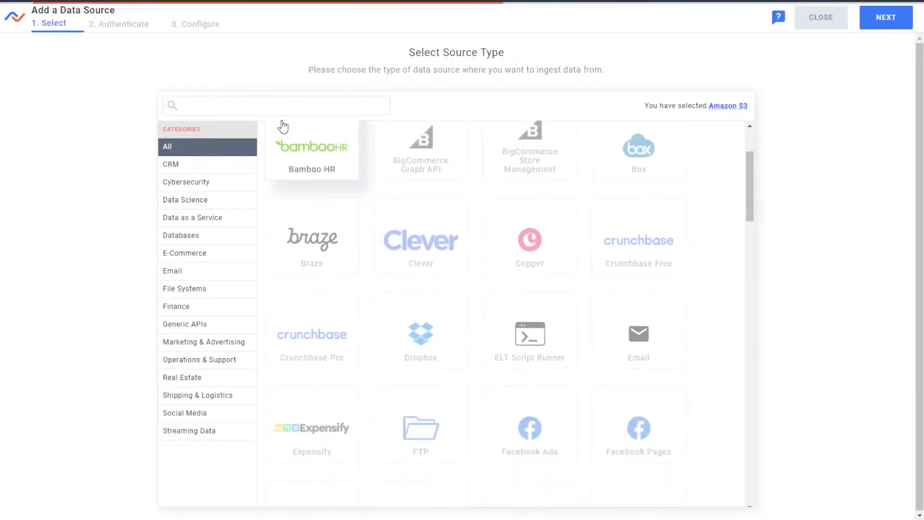
scroll(351, 180, "down", 1)
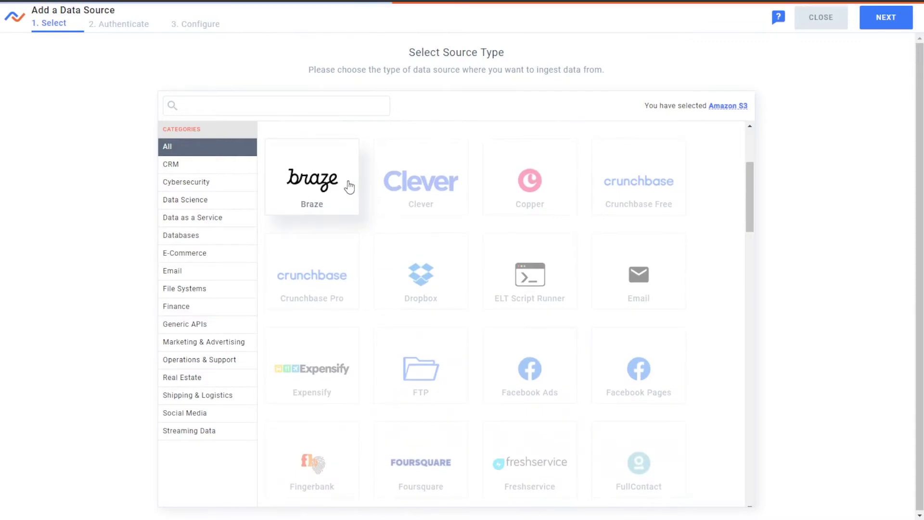
scroll(350, 183, "down", 1)
scroll(348, 184, "down", 2)
scroll(351, 184, "down", 3)
scroll(375, 203, "down", 4)
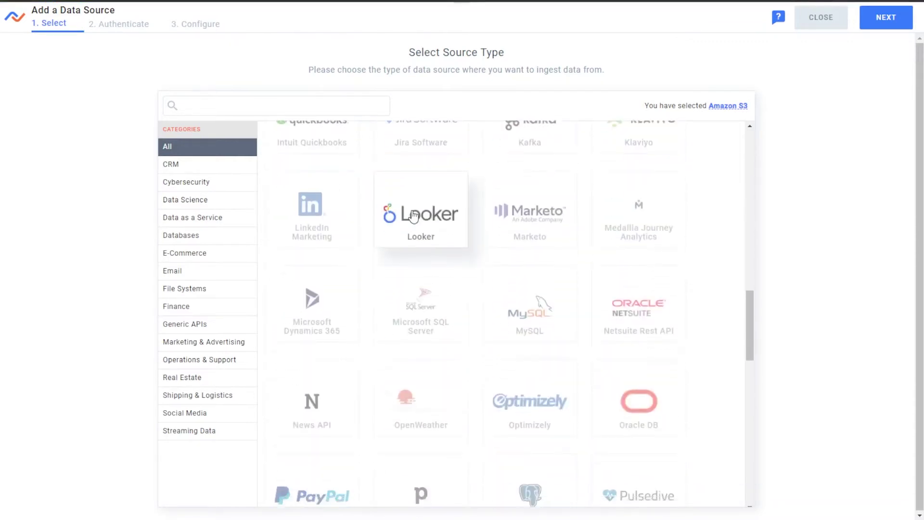
scroll(424, 234, "down", 1)
scroll(427, 231, "down", 3)
scroll(417, 240, "down", 4)
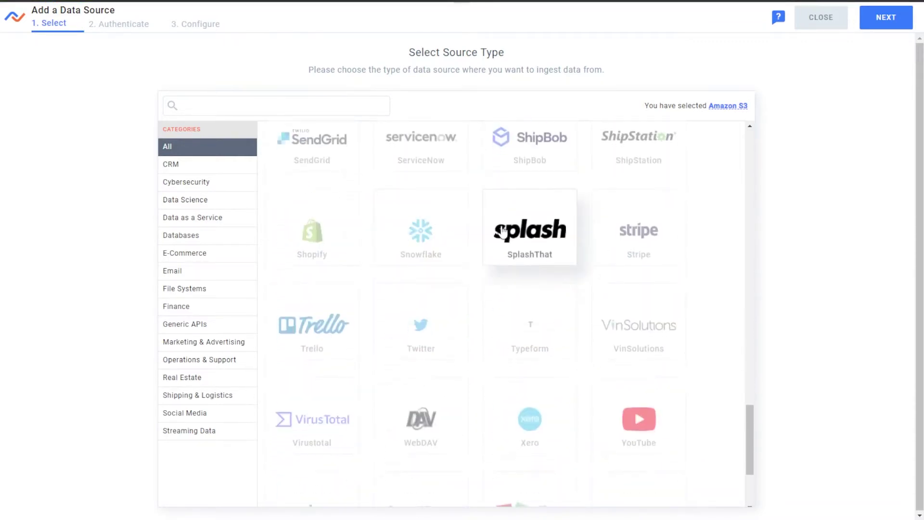
scroll(506, 224, "up", 7)
scroll(484, 225, "up", 5)
scroll(506, 222, "up", 1)
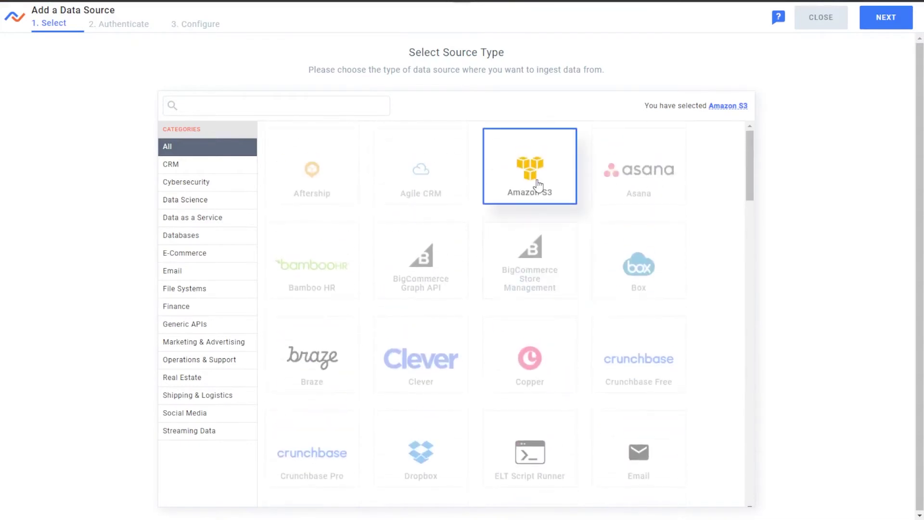
left_click(906, 30)
Step: Open a new AWS credential form, begin the secret key, then discard it
left_click(227, 149)
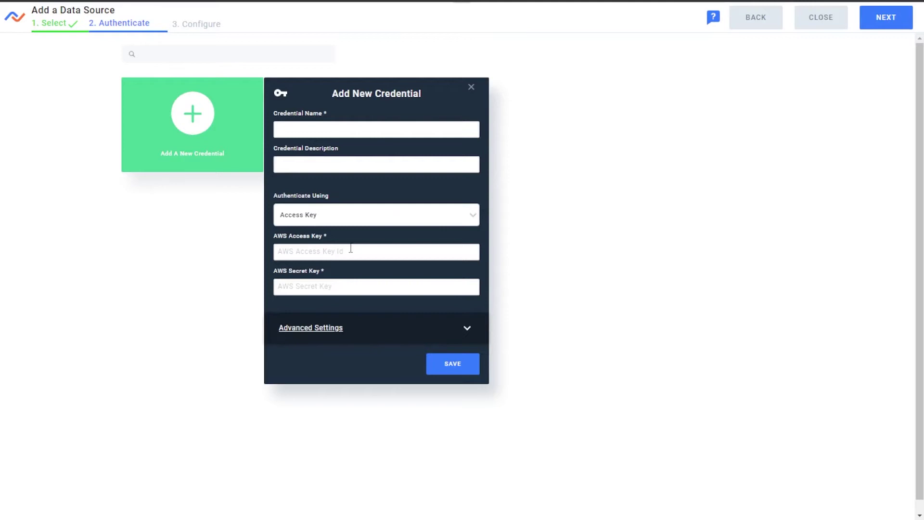
left_click(330, 281)
left_click(471, 87)
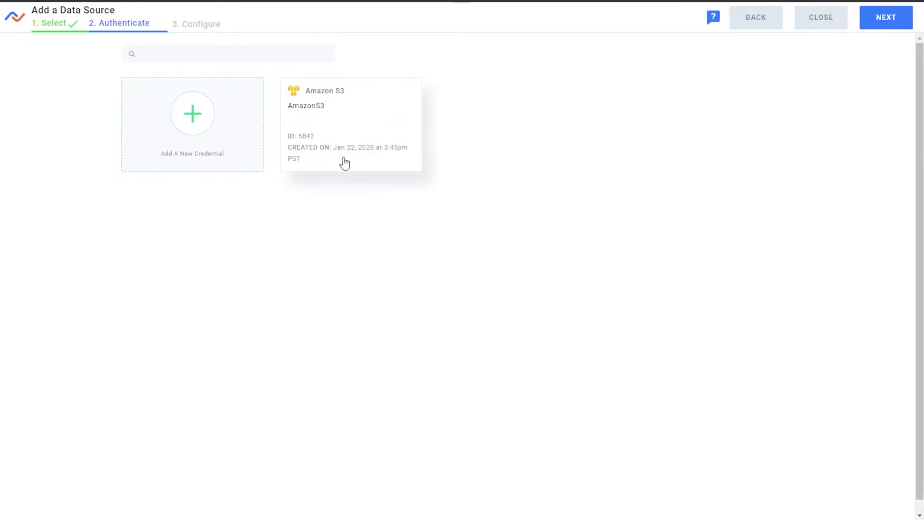
Step: Connect with the existing Amazon S3 credential, then step back toward the credential step
left_click(326, 117)
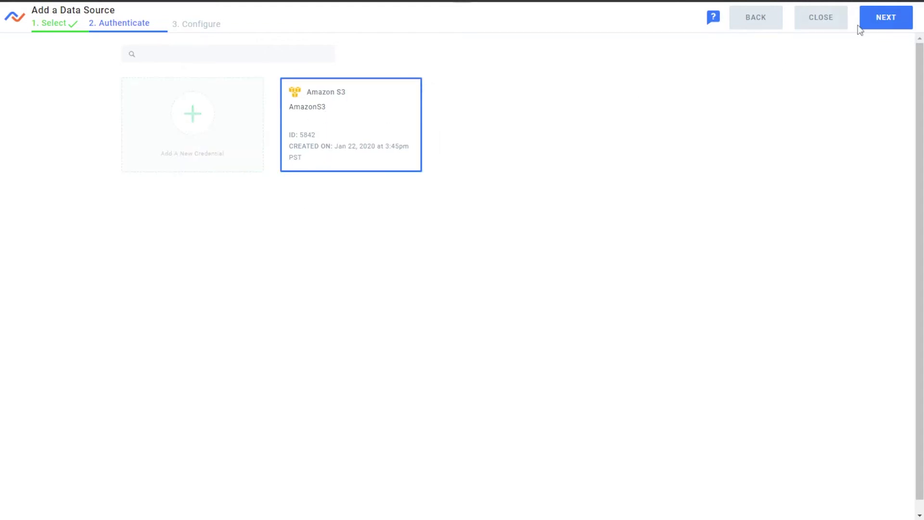
left_click(880, 22)
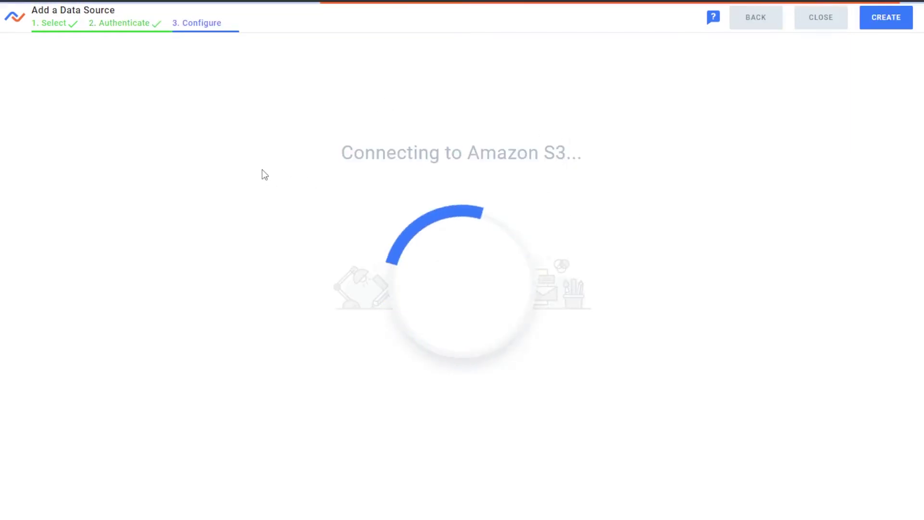
scroll(212, 276, "down", 5)
scroll(212, 276, "down", 5)
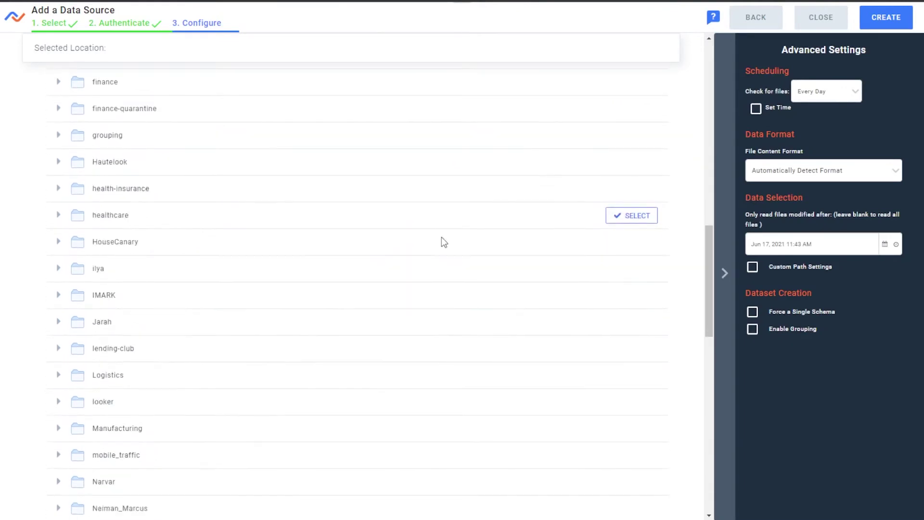
scroll(442, 239, "down", 5)
left_click(760, 18)
Step: Try REST API as the source type, preview its new-credential form, then return
left_click(763, 17)
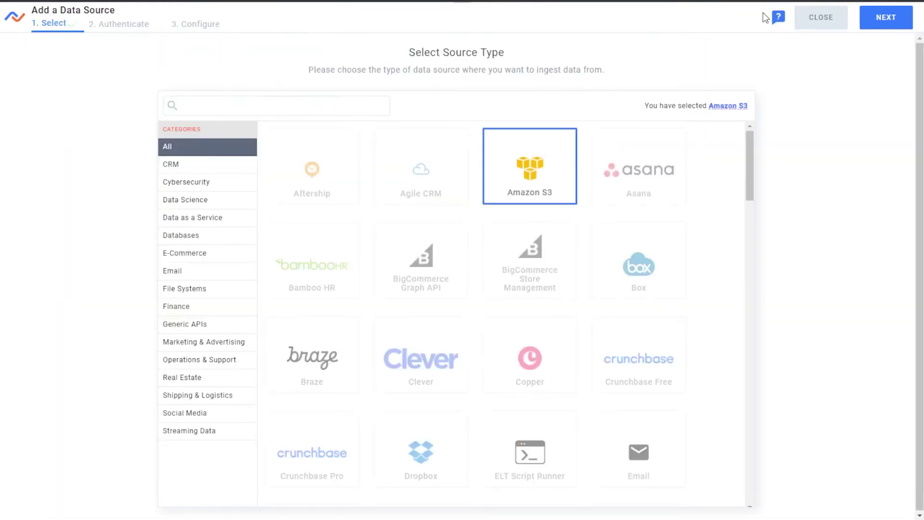
scroll(434, 238, "down", 2)
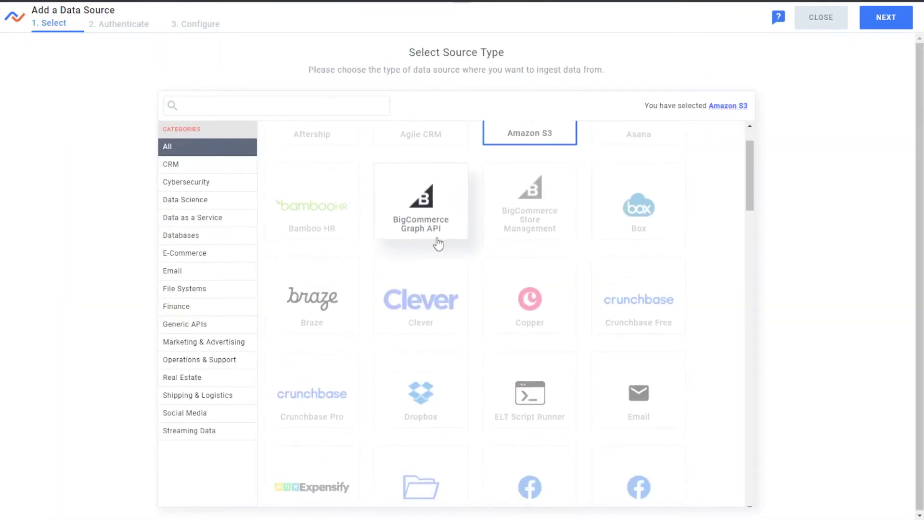
scroll(444, 242, "down", 2)
scroll(450, 246, "down", 3)
scroll(448, 260, "down", 1)
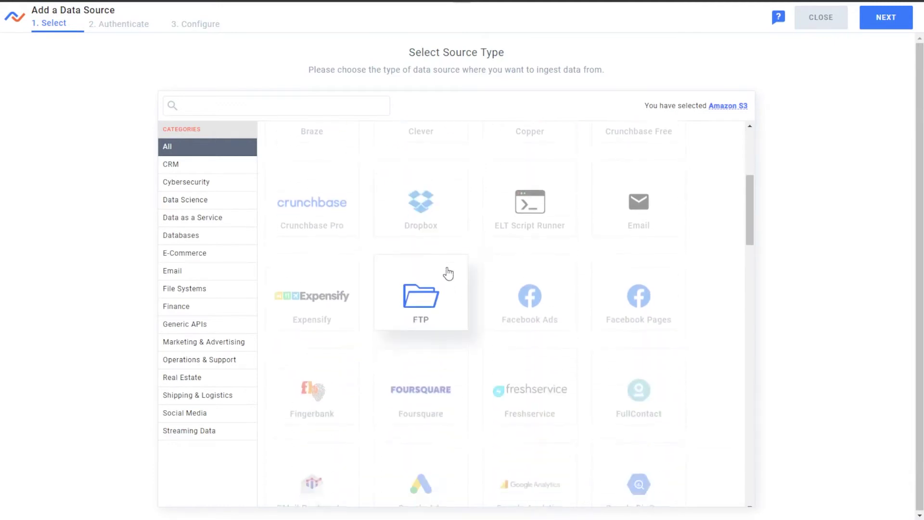
scroll(462, 267, "down", 2)
scroll(506, 273, "down", 5)
scroll(529, 277, "down", 4)
scroll(528, 278, "down", 3)
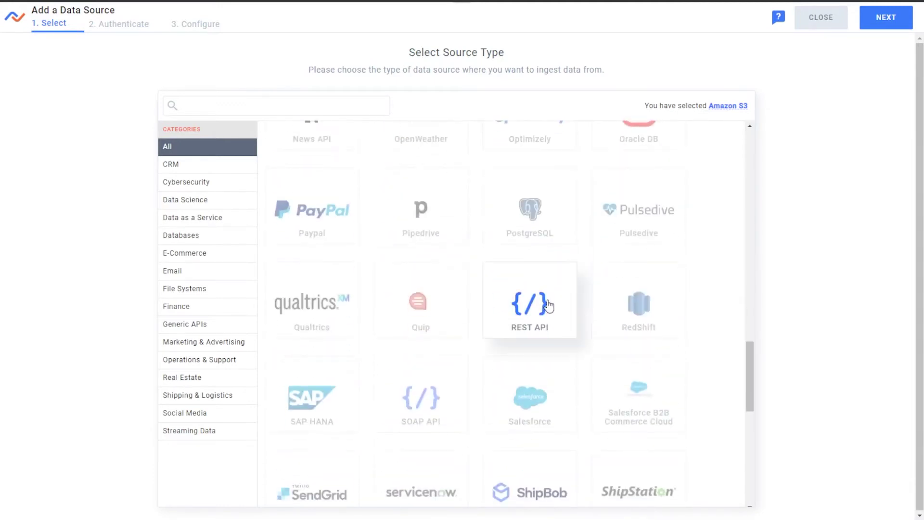
left_click(543, 253)
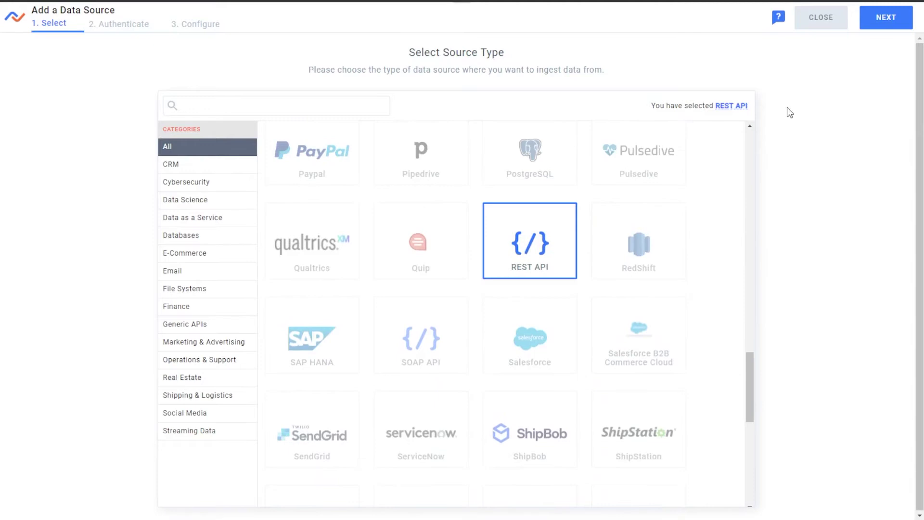
left_click(889, 19)
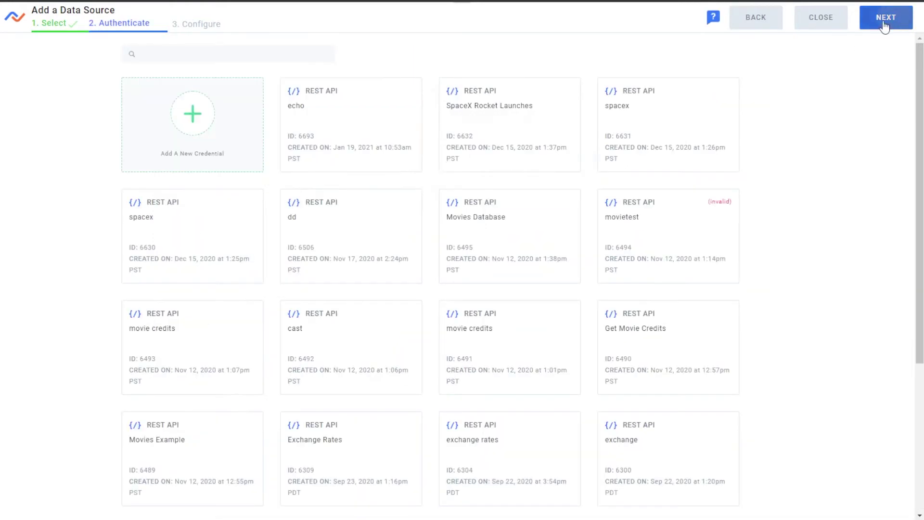
left_click(189, 140)
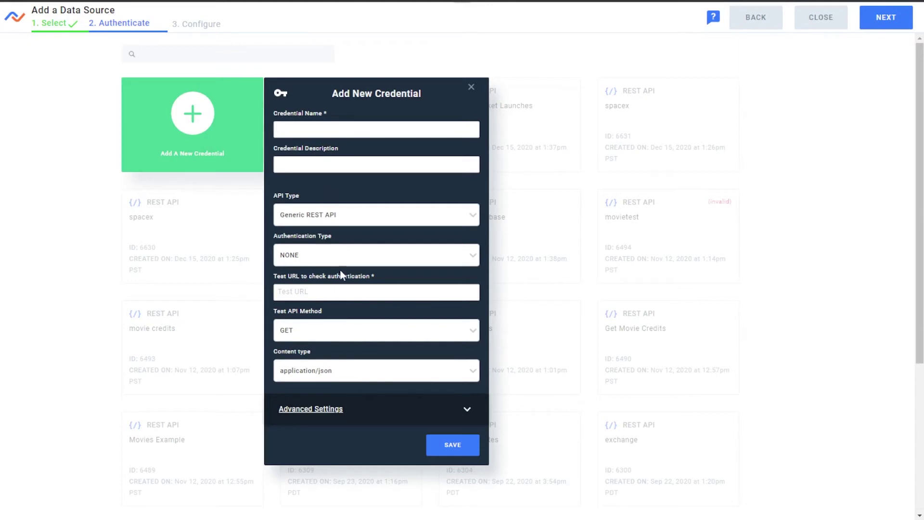
left_click(471, 88)
left_click(762, 21)
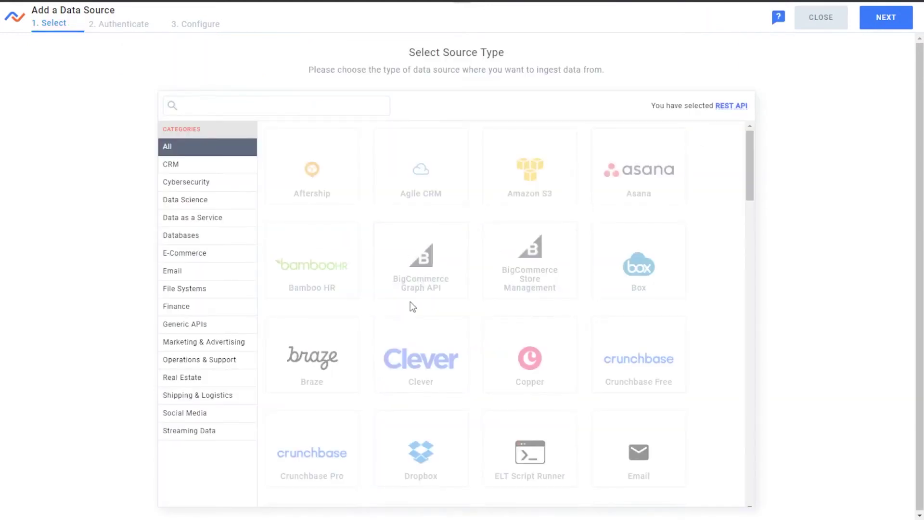
scroll(434, 289, "down", 2)
scroll(438, 294, "down", 2)
scroll(451, 275, "down", 2)
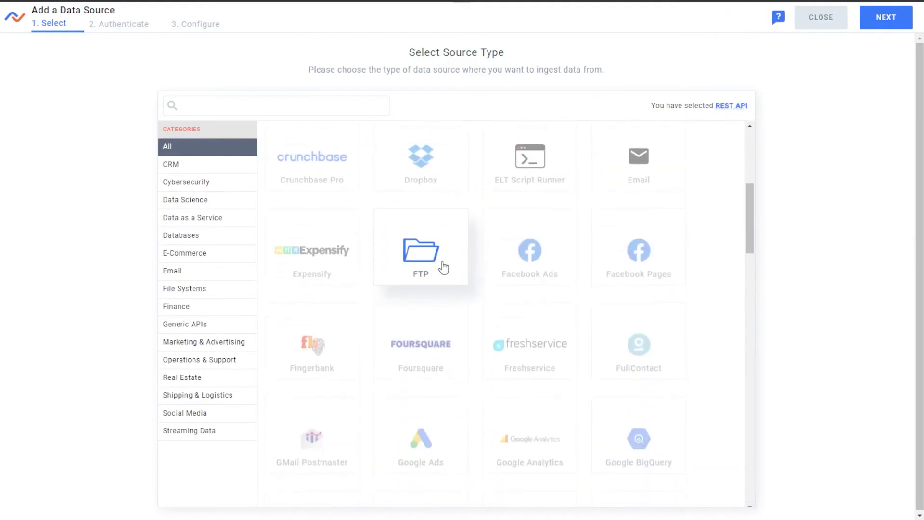
Step: Choose FTP as the source type, preview its new-credential form, then return
left_click(441, 268)
left_click(889, 22)
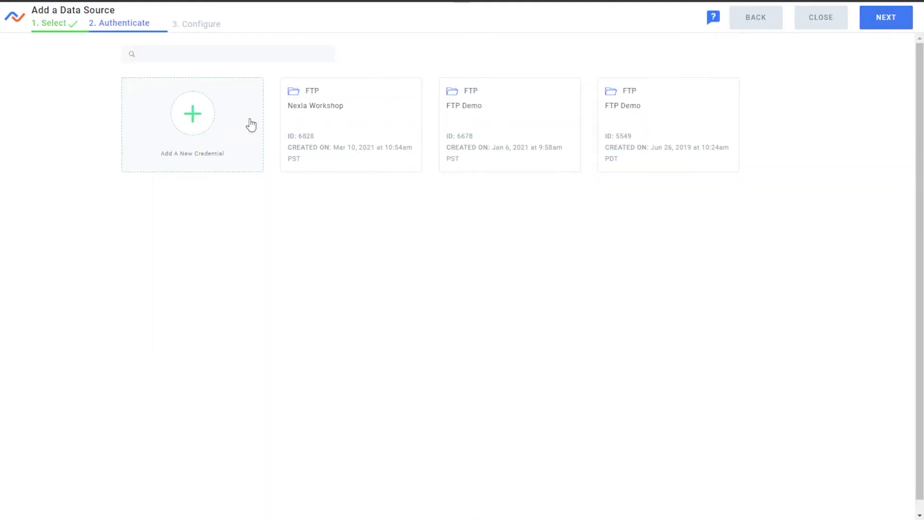
left_click(233, 130)
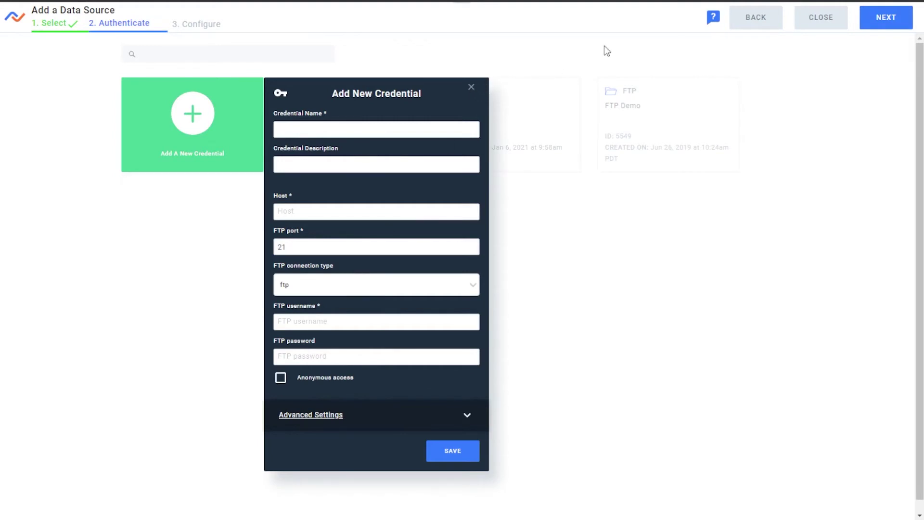
left_click(471, 88)
left_click(757, 17)
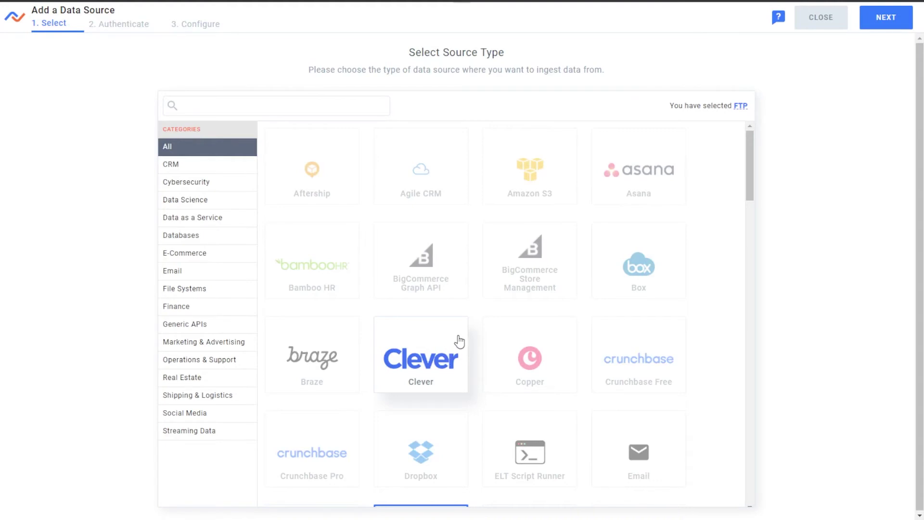
scroll(626, 340, "down", 2)
Step: Select Email as the source type, then exit the add-source workflow
left_click(626, 339)
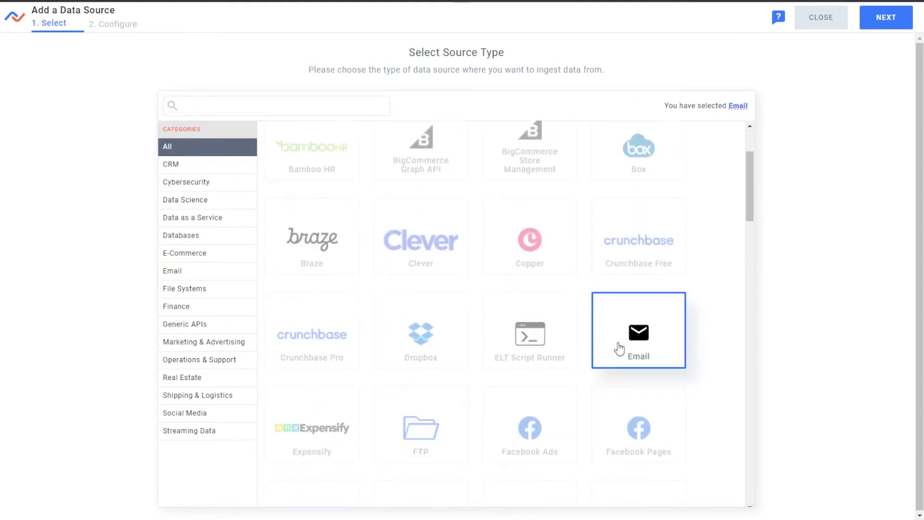
scroll(630, 342, "down", 1)
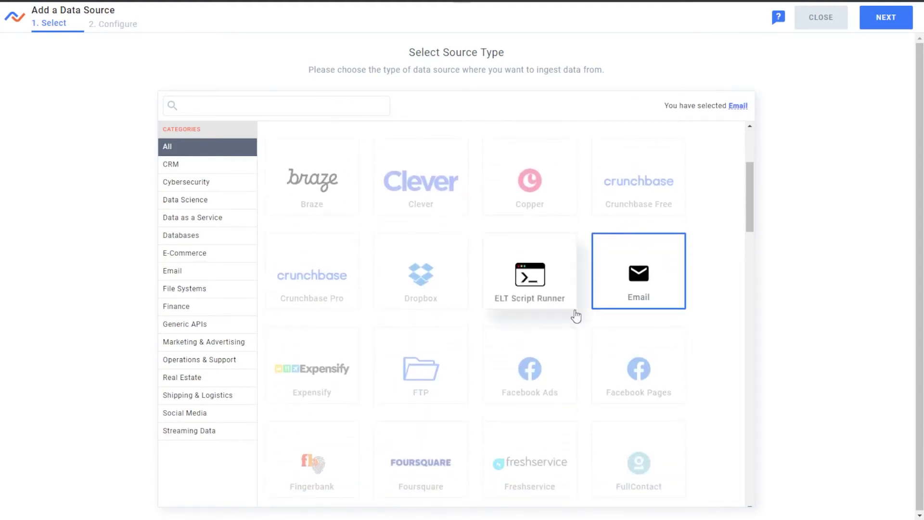
scroll(646, 268, "down", 2)
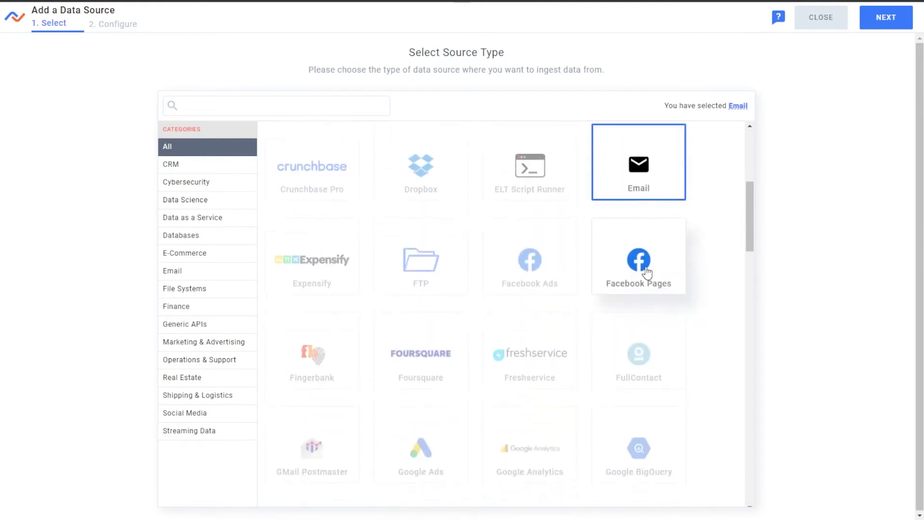
scroll(533, 275, "down", 1)
scroll(438, 301, "down", 2)
scroll(448, 295, "down", 1)
scroll(466, 304, "down", 3)
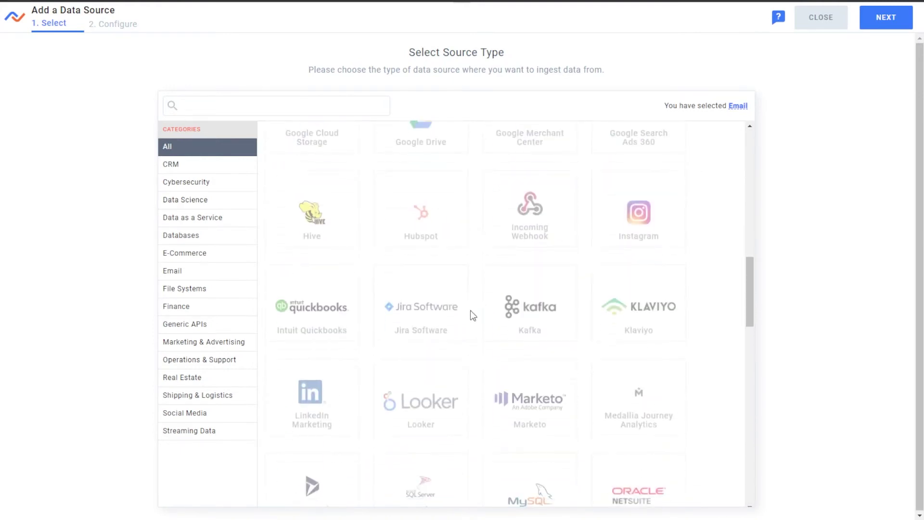
scroll(484, 318, "down", 2)
scroll(535, 320, "down", 3)
scroll(592, 325, "down", 1)
scroll(491, 283, "down", 1)
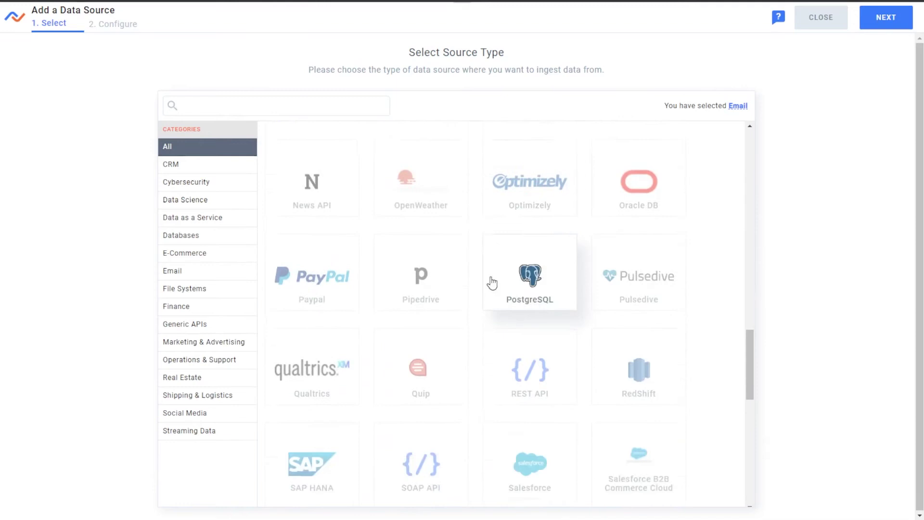
scroll(485, 299, "down", 4)
scroll(575, 275, "down", 1)
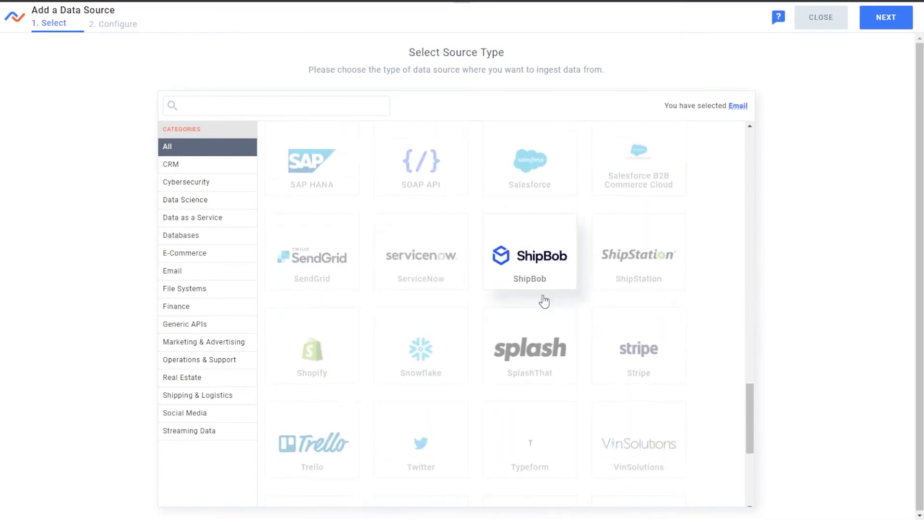
scroll(465, 331, "down", 1)
scroll(506, 325, "down", 2)
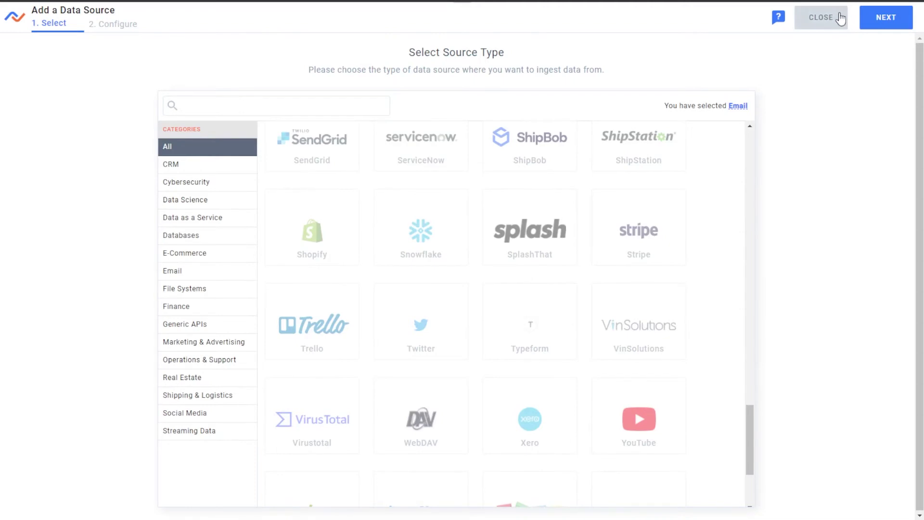
left_click(840, 17)
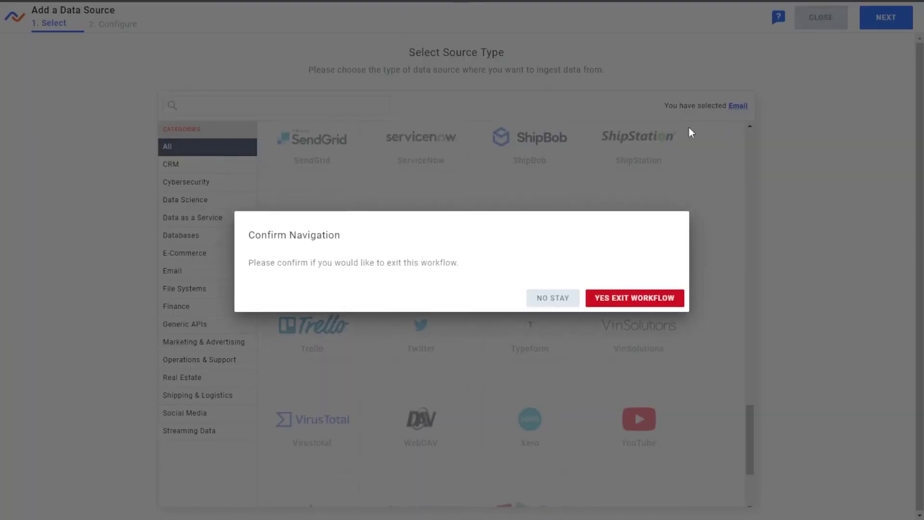
left_click(618, 296)
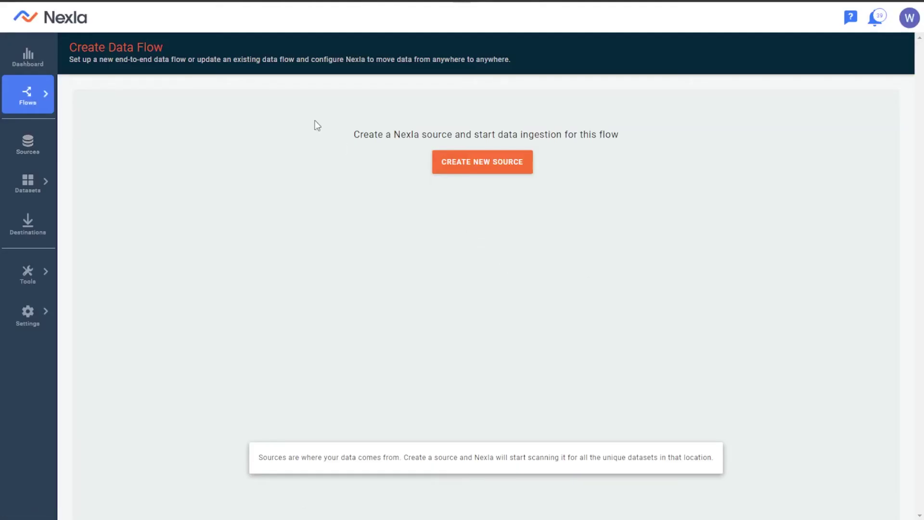
Step: Send the Test Slice - Prod dataset to a REST API destination and reach authentication
mouse_move(28, 95)
left_click(69, 109)
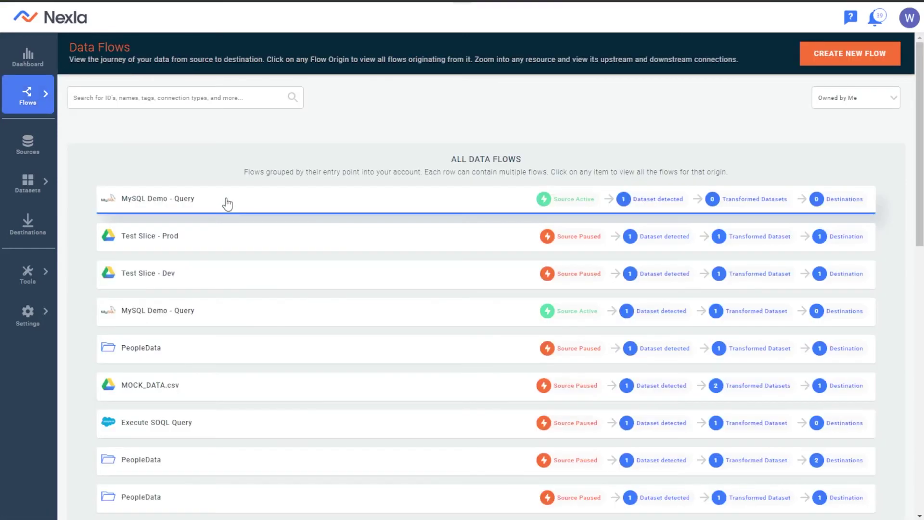
left_click(223, 238)
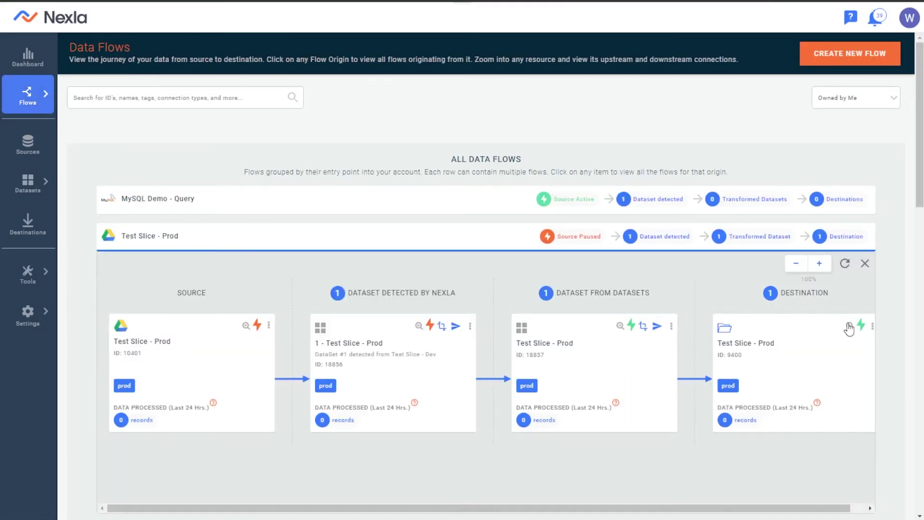
left_click(658, 326)
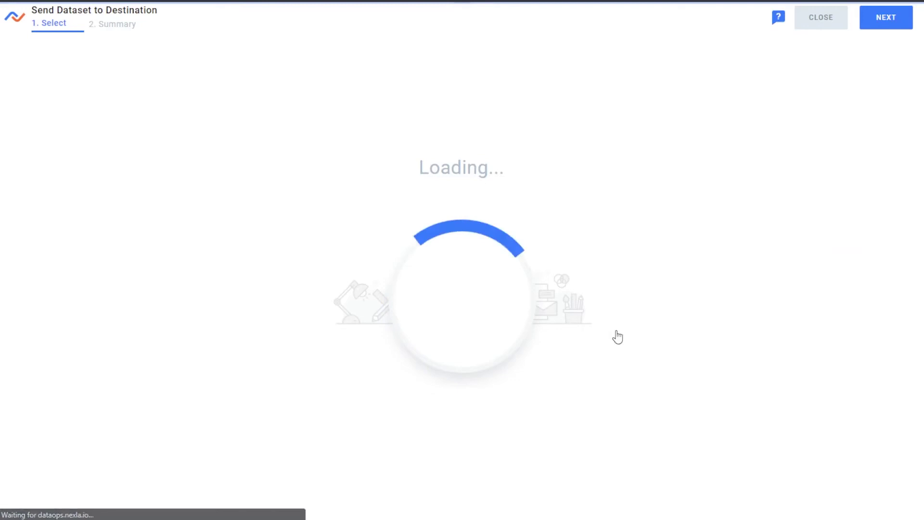
scroll(445, 331, "down", 3)
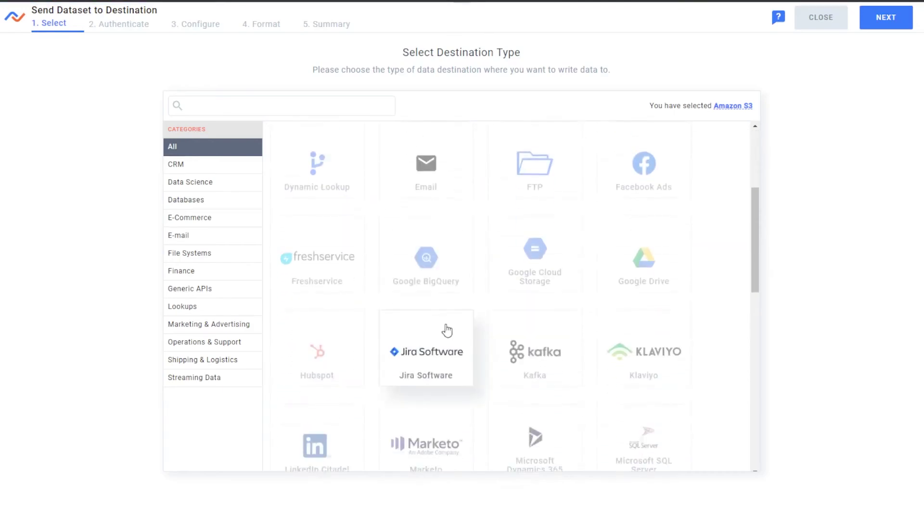
scroll(495, 434, "down", 3)
scroll(495, 434, "down", 3)
scroll(599, 397, "down", 1)
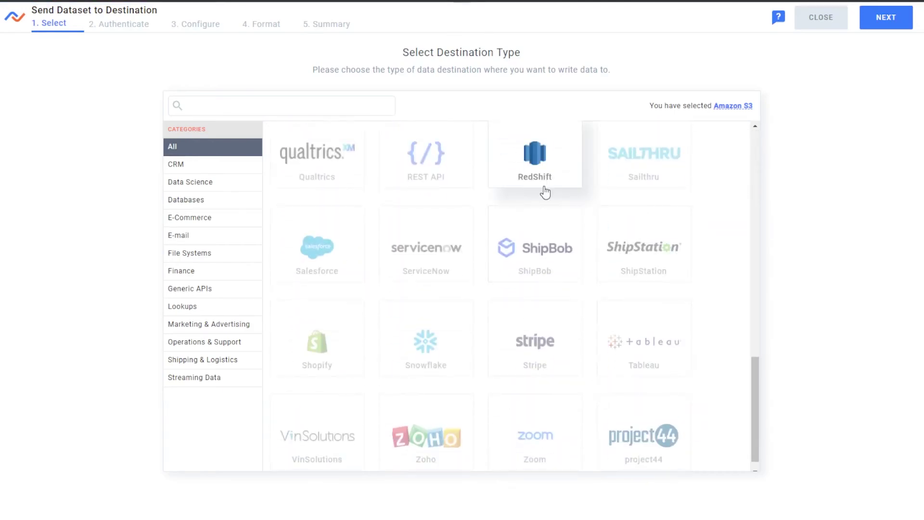
left_click(535, 155)
left_click(527, 249)
scroll(527, 246, "up", 1)
left_click(469, 231)
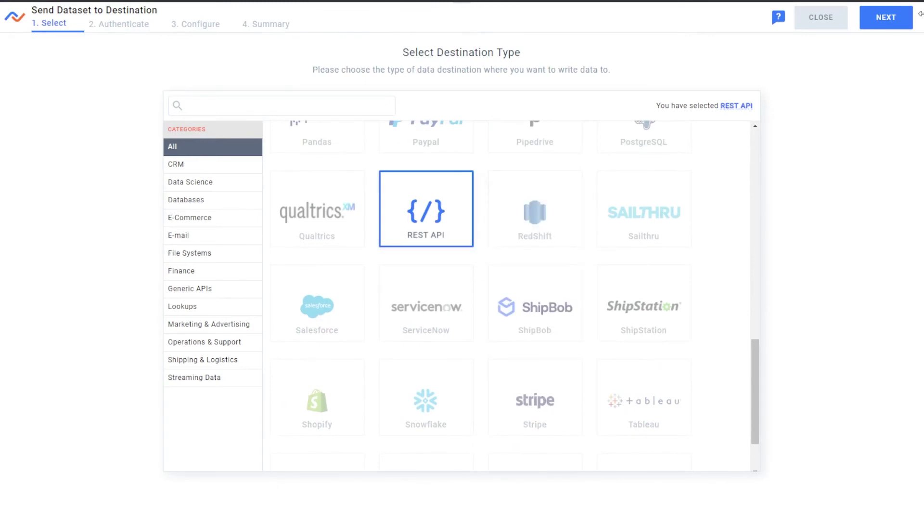
left_click(886, 16)
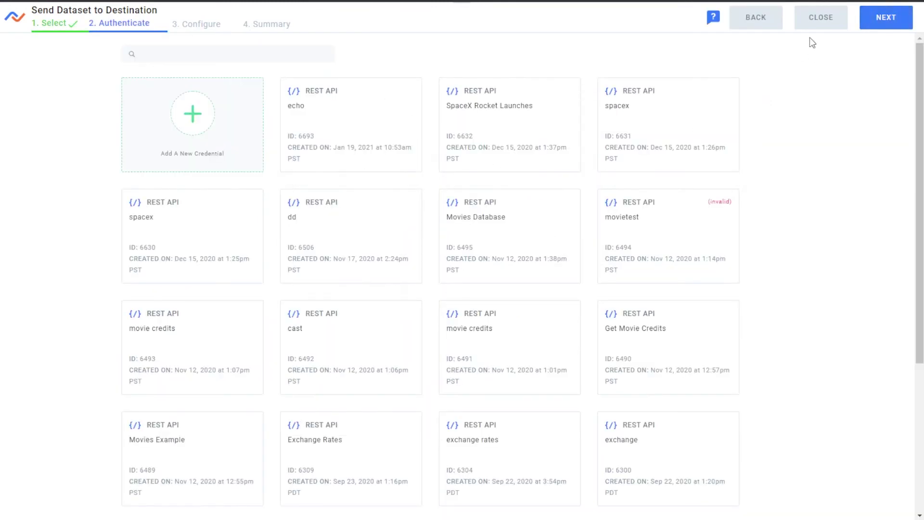
Step: Go back from the REST API credentials to the Select Destination Type step
left_click(778, 17)
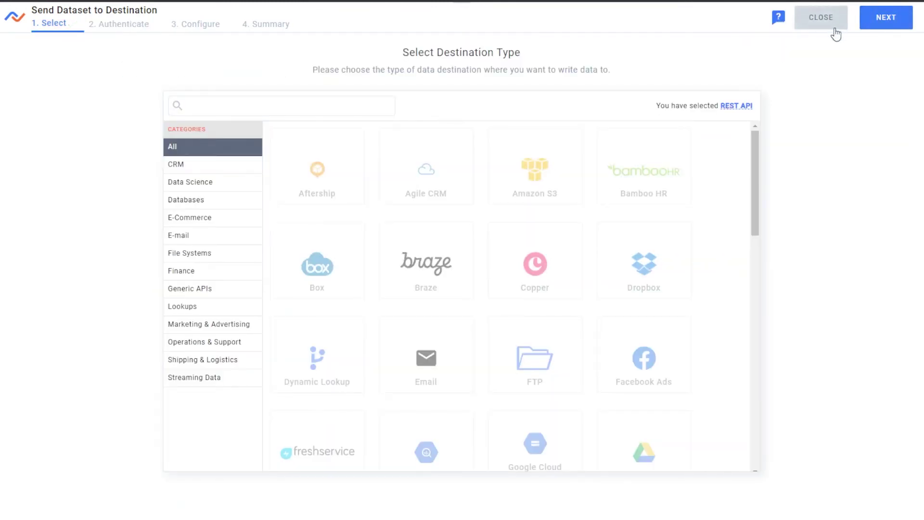